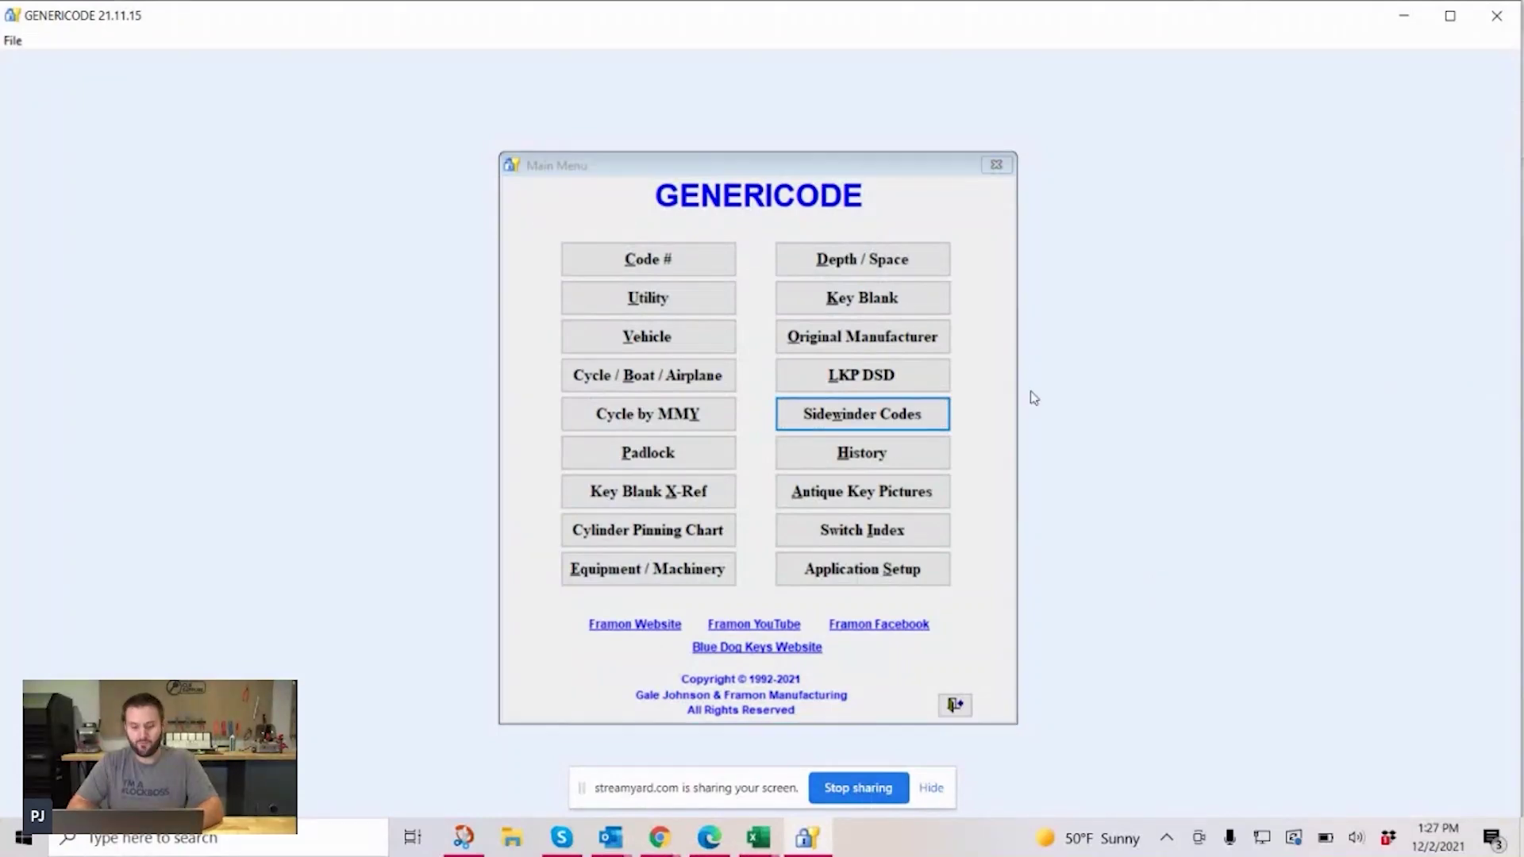
# Search general code 1706X under Vehicle Locks and open the Expedition key data
pyautogui.click(619, 264)
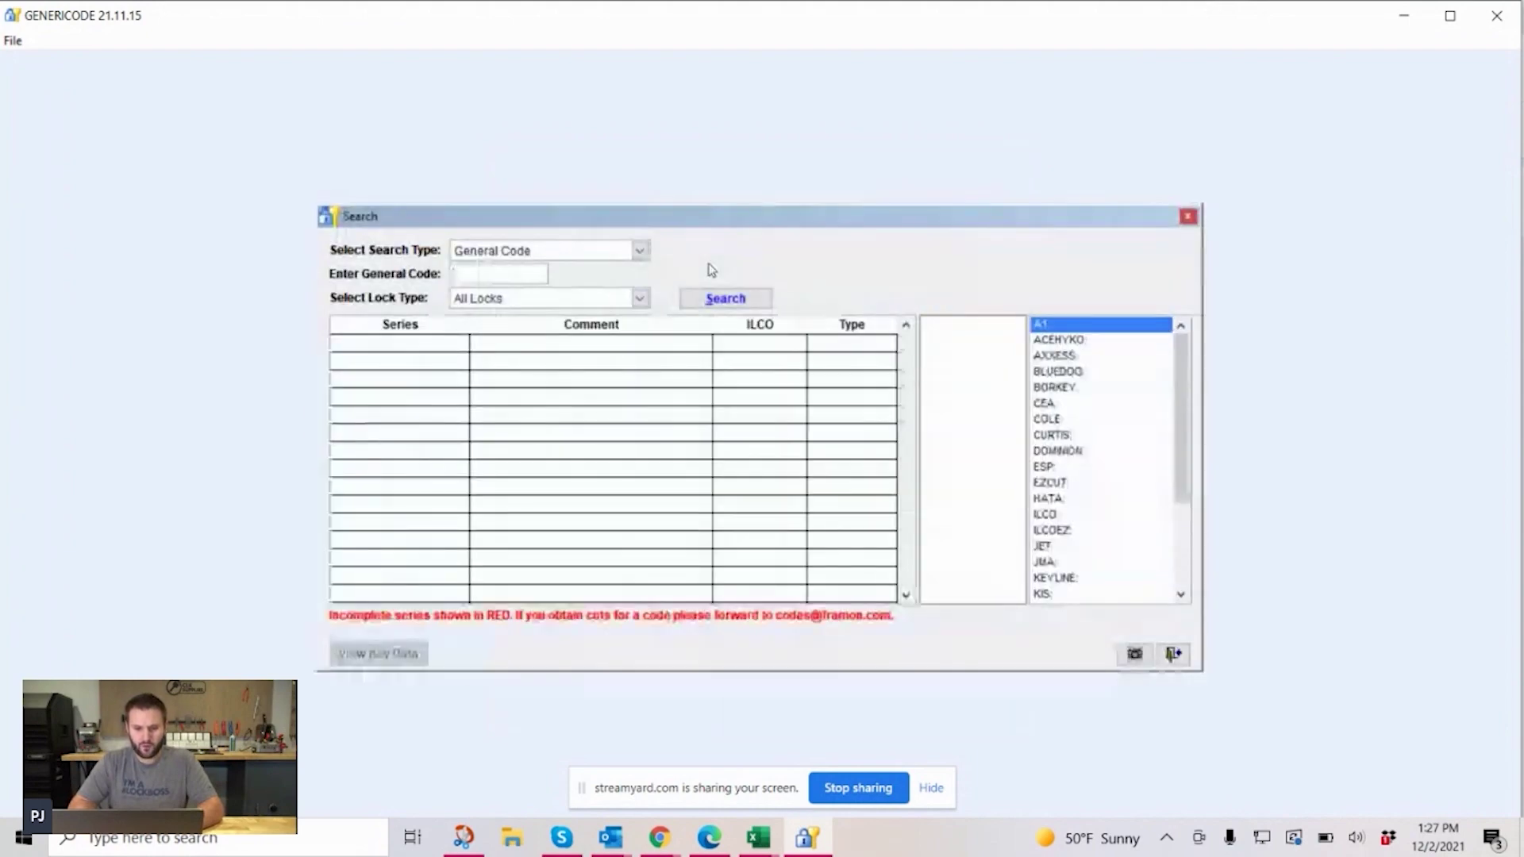
pyautogui.write('176')
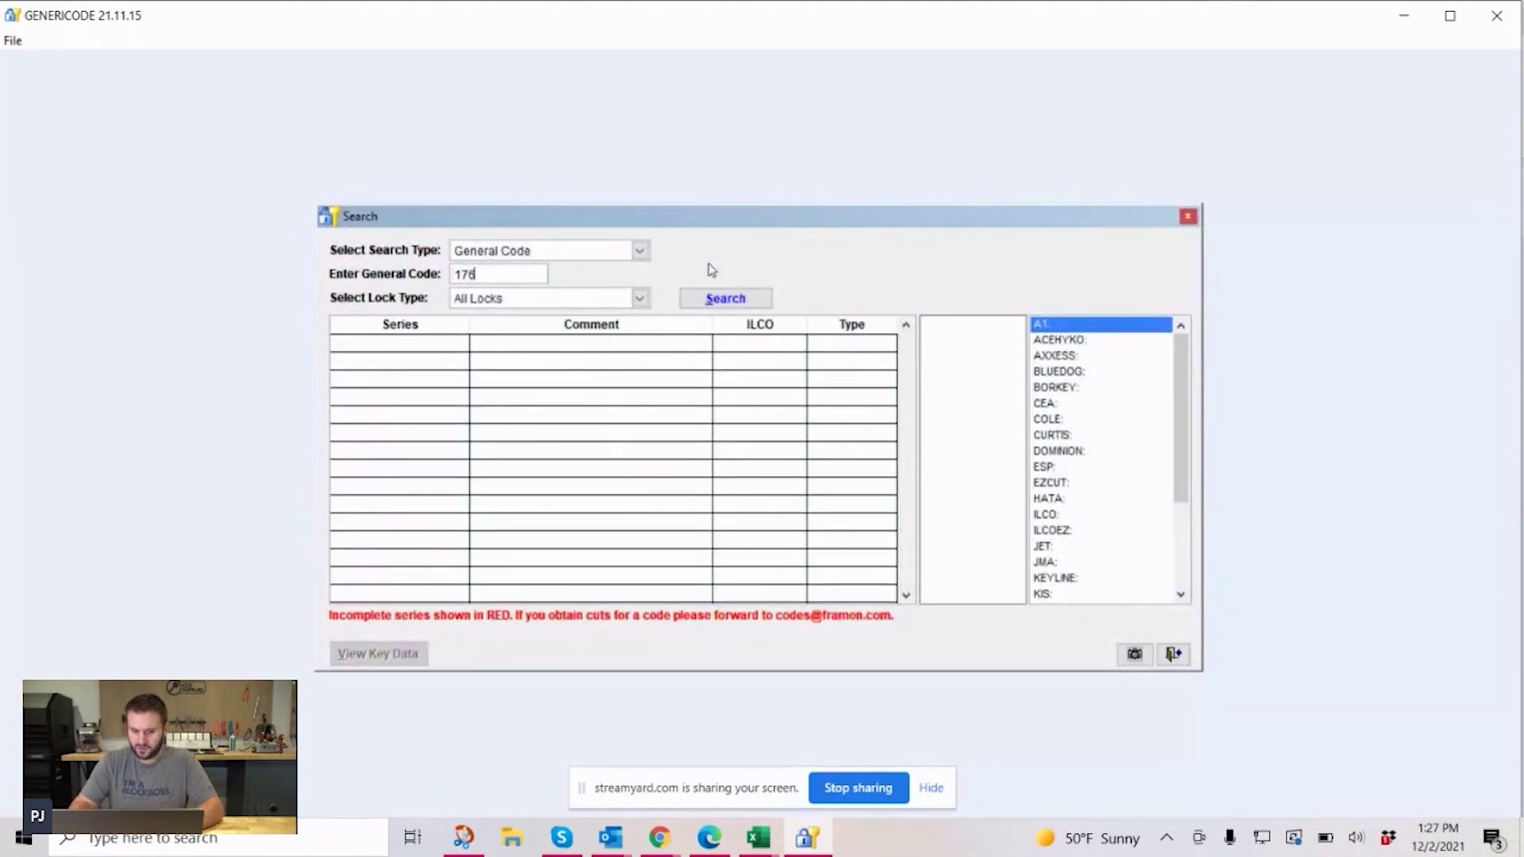
pyautogui.press('BackSpace')
pyautogui.write('06')
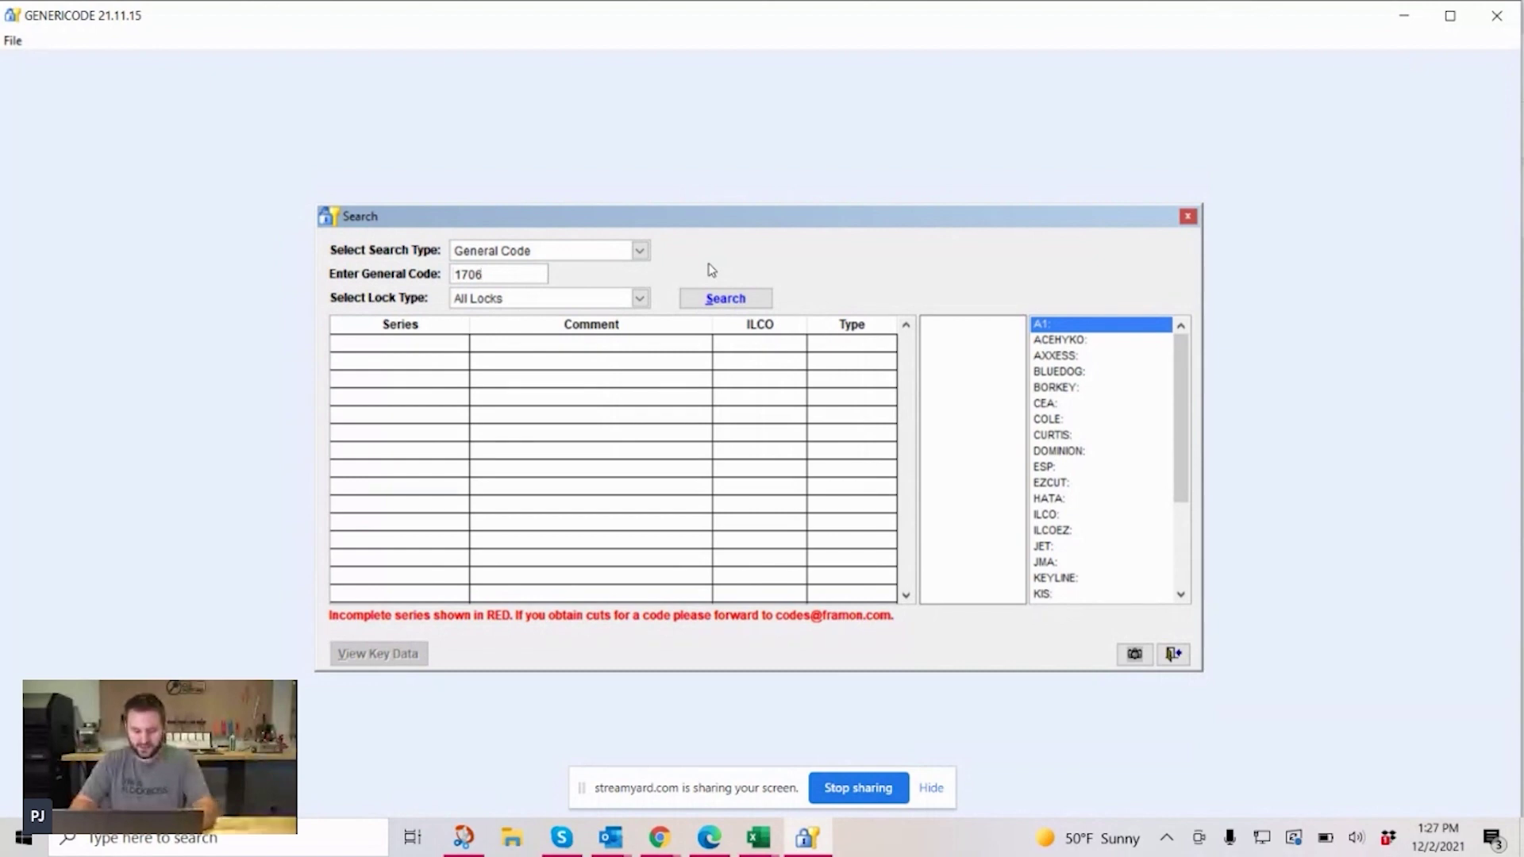
pyautogui.write('X')
pyautogui.click(506, 300)
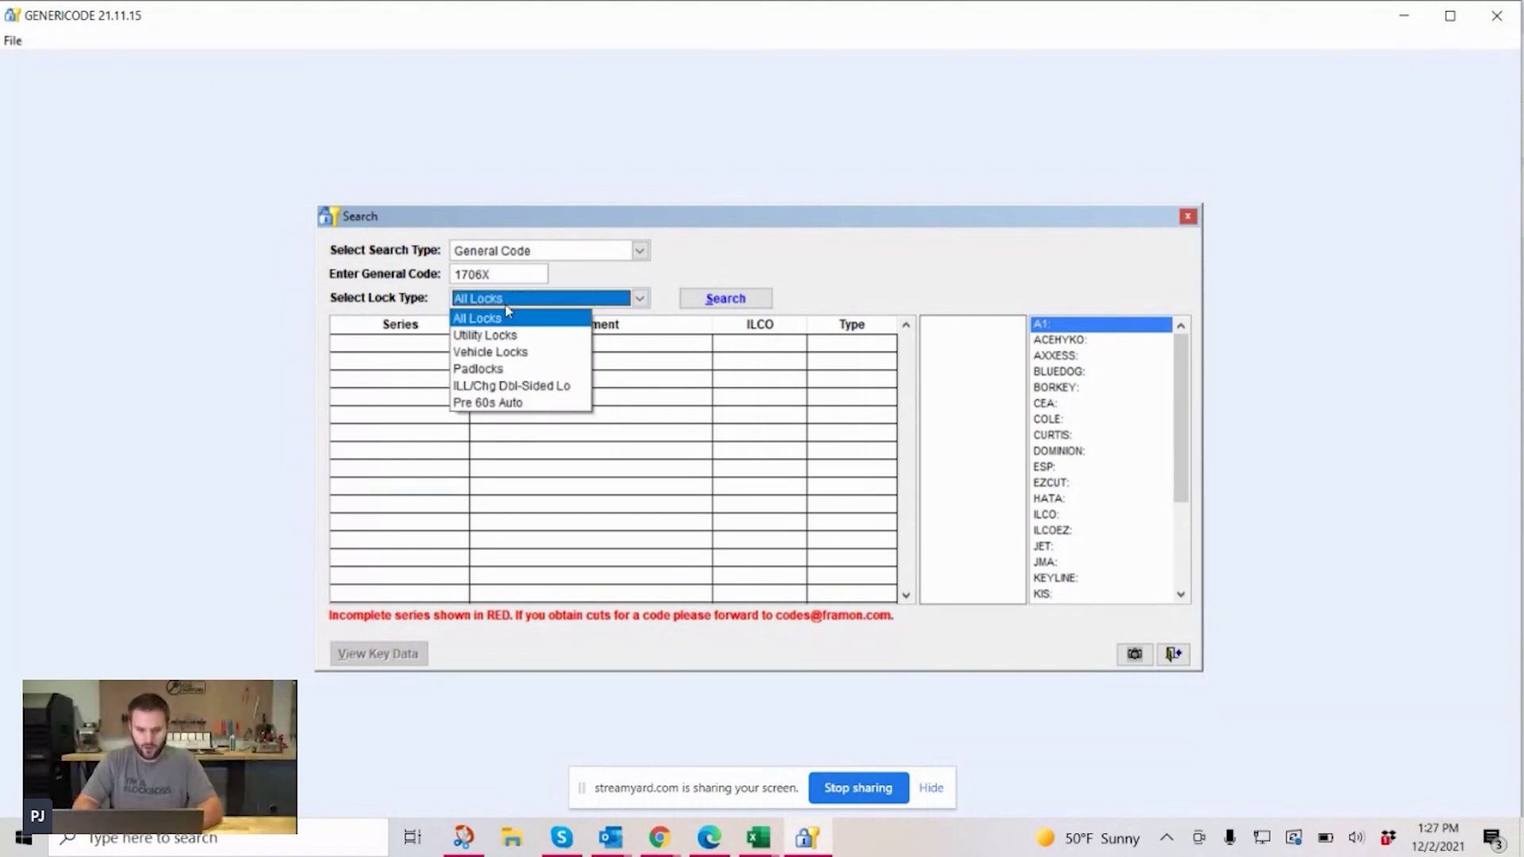
pyautogui.click(515, 352)
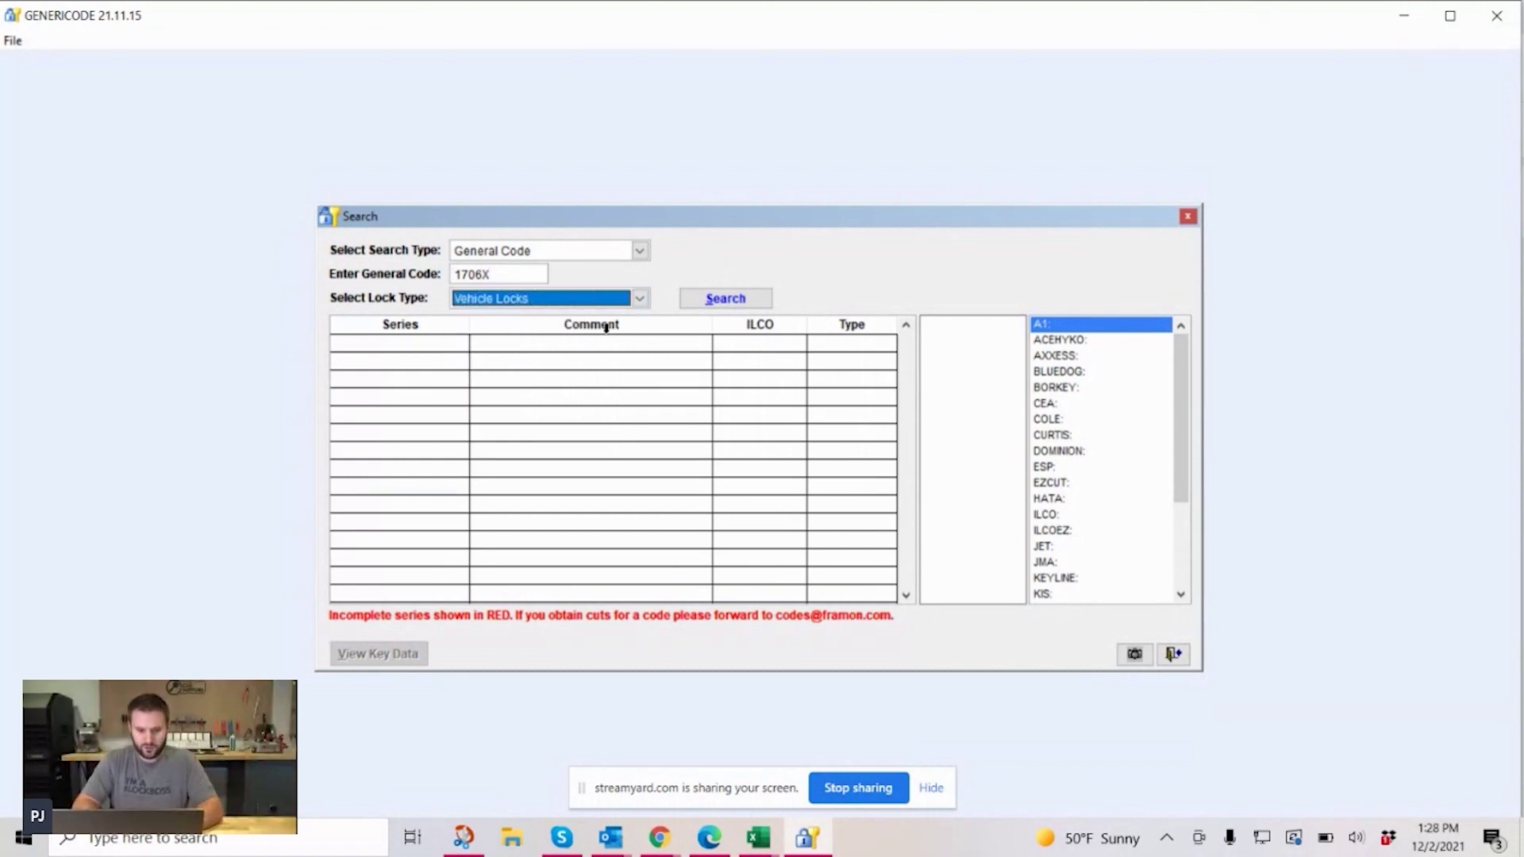
pyautogui.click(720, 302)
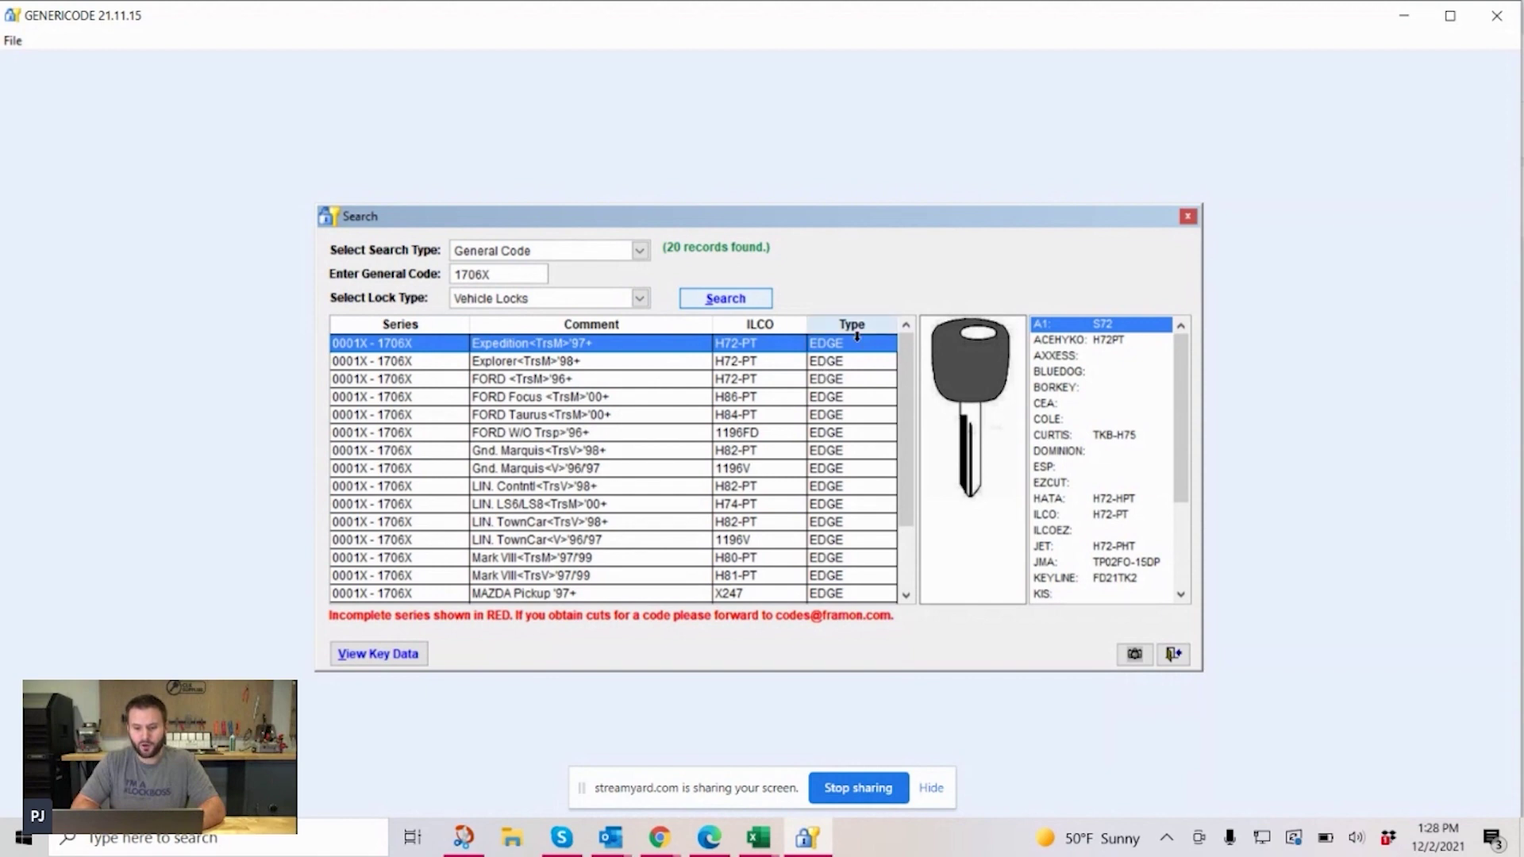
pyautogui.click(382, 653)
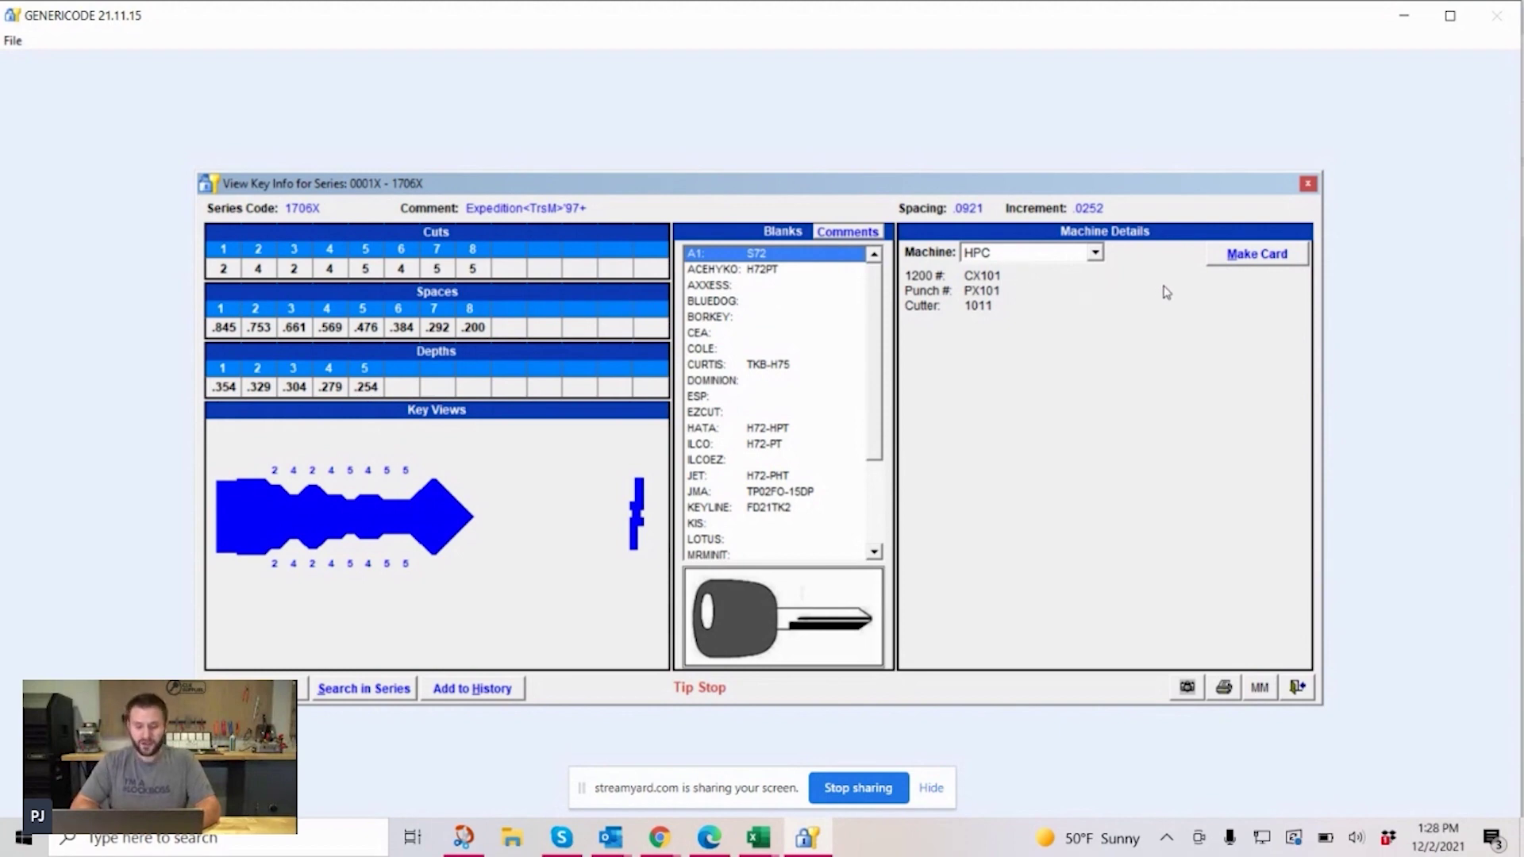
# Generate the 1706X machine card tmpcard.pdf, review it in Acrobat, then minimize Acrobat
pyautogui.click(1262, 255)
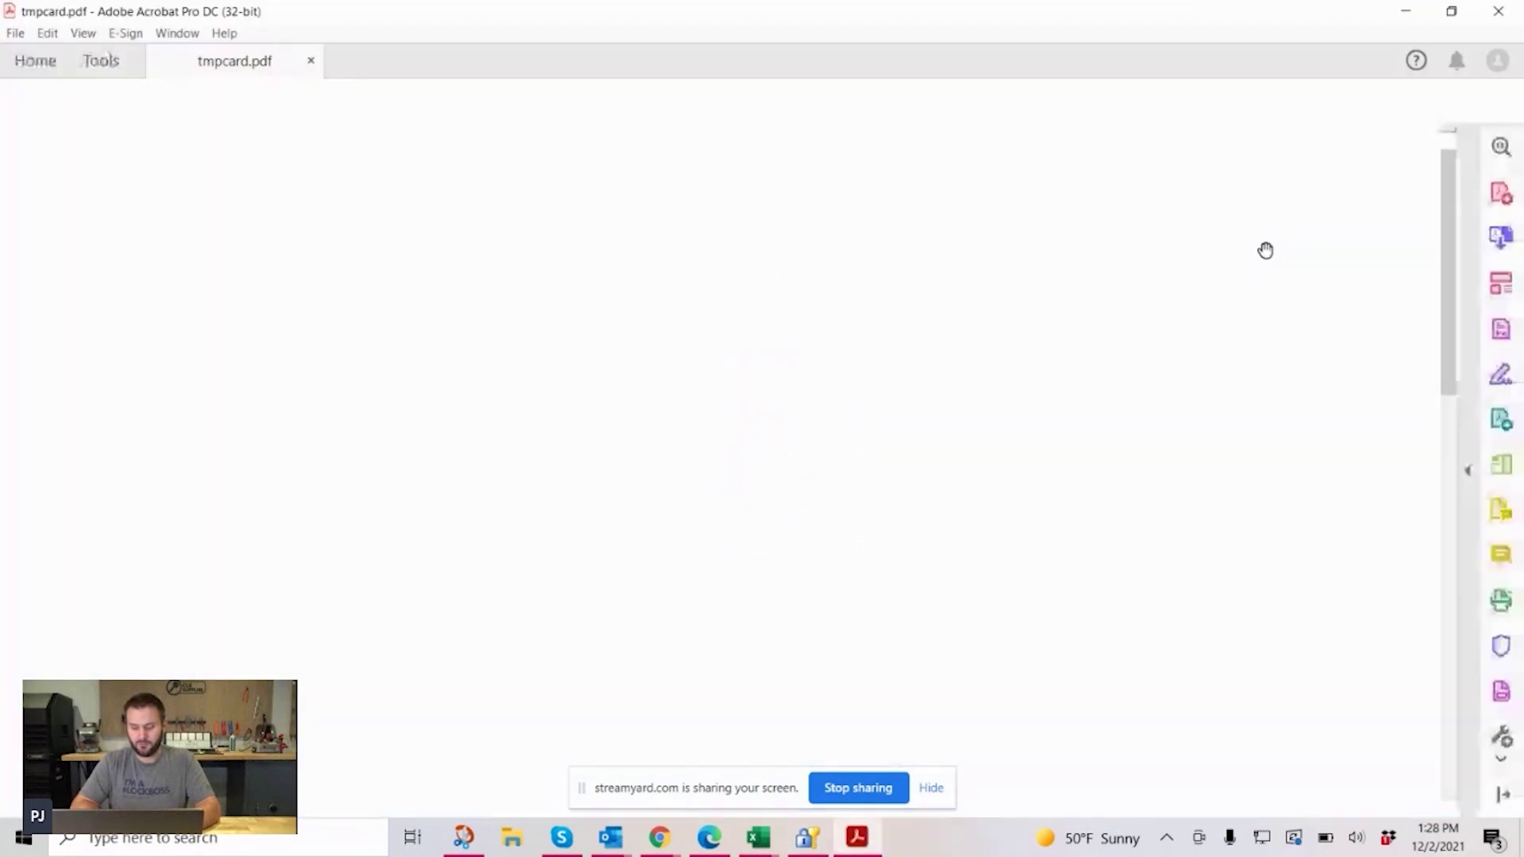
pyautogui.moveTo(1449, 220)
pyautogui.mouseDown()
pyautogui.moveTo(1452, 368)
pyautogui.moveTo(1450, 222)
pyautogui.mouseUp()
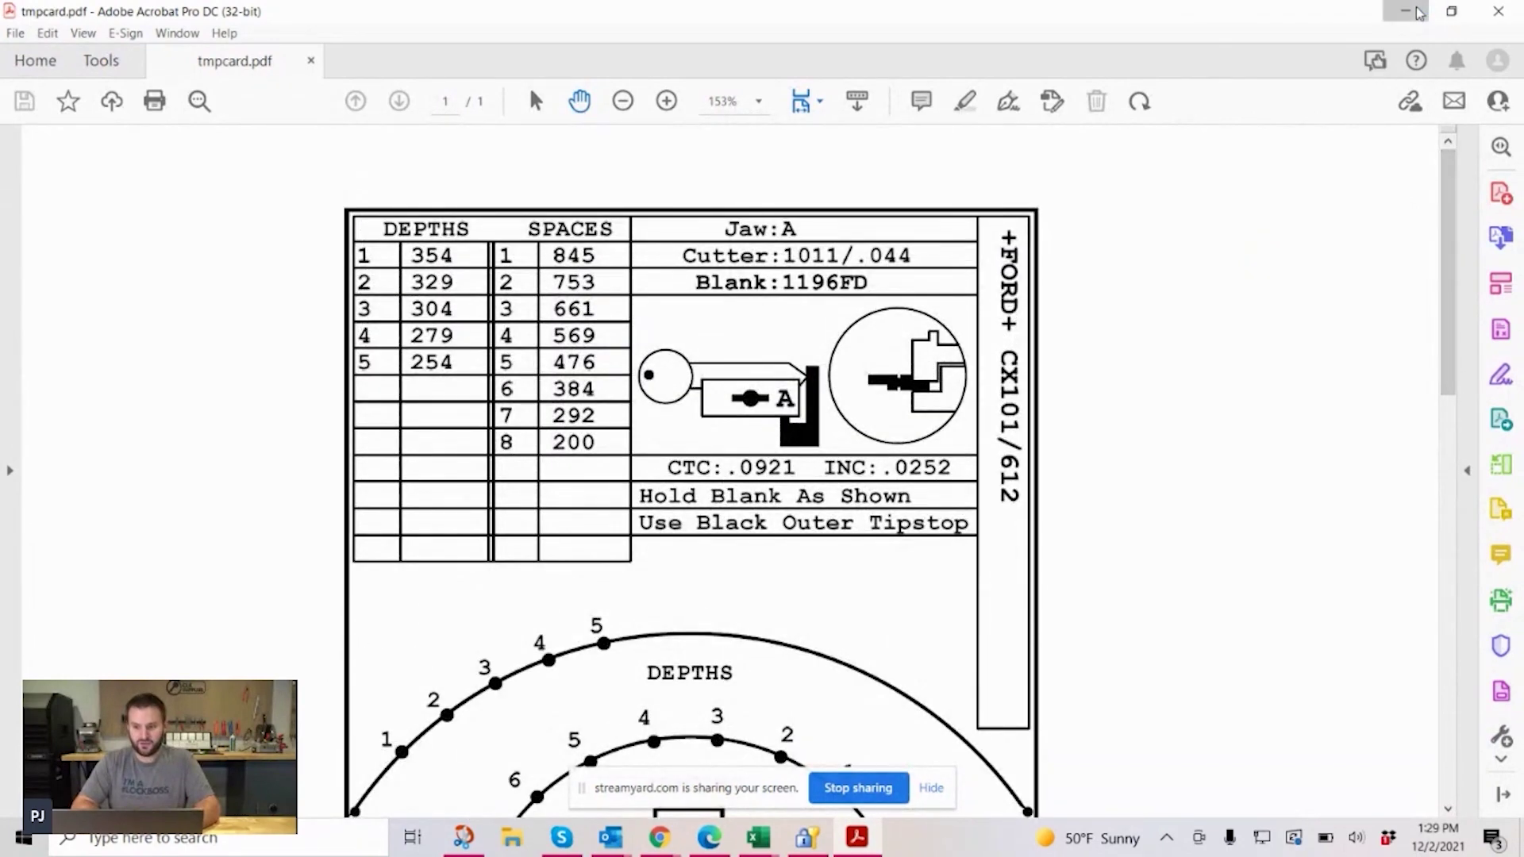
pyautogui.click(1417, 12)
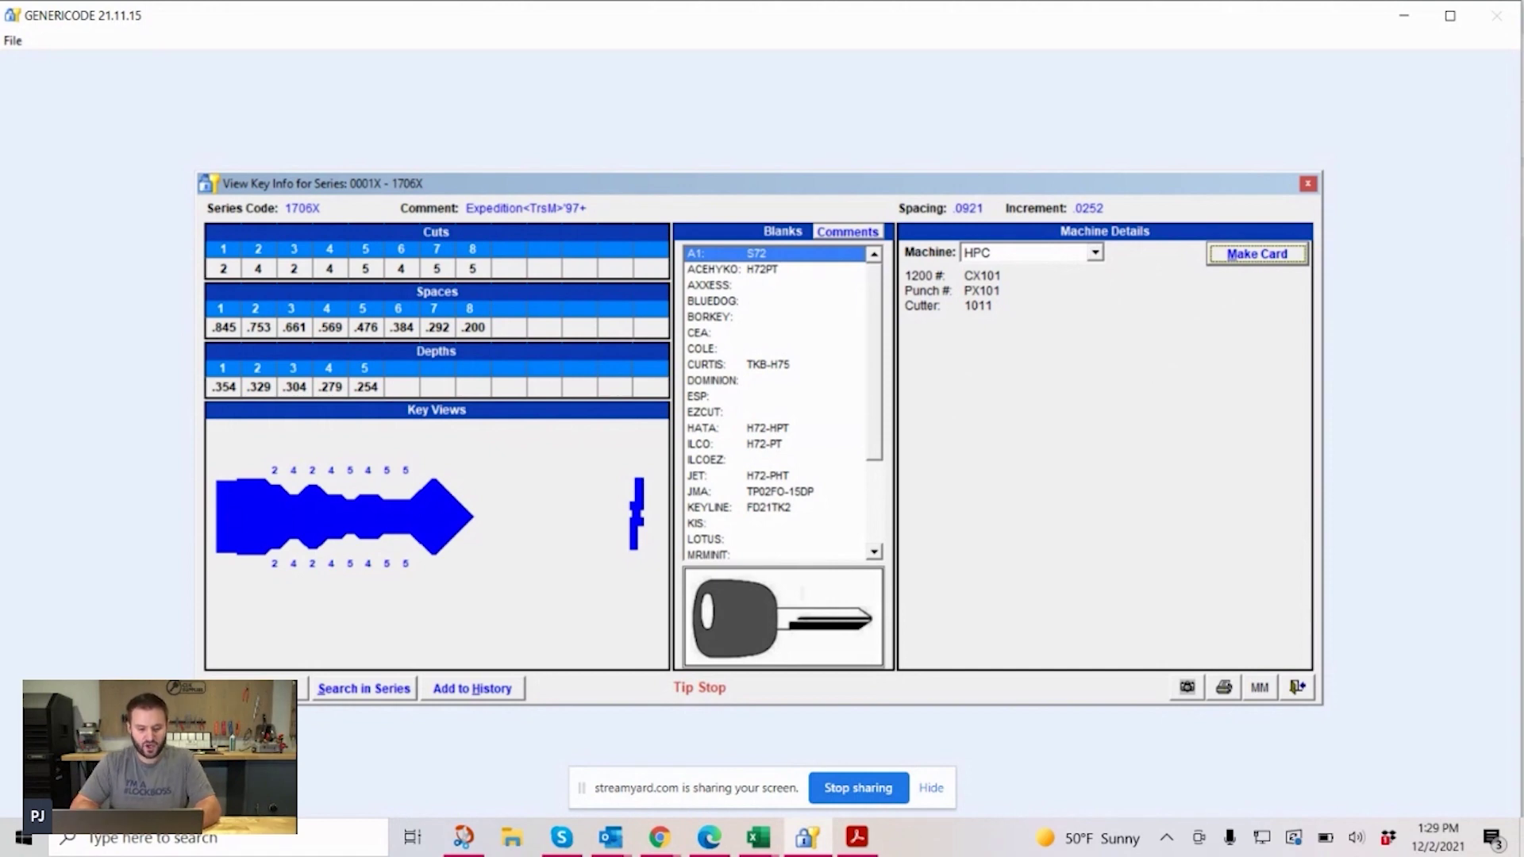
pyautogui.click(383, 694)
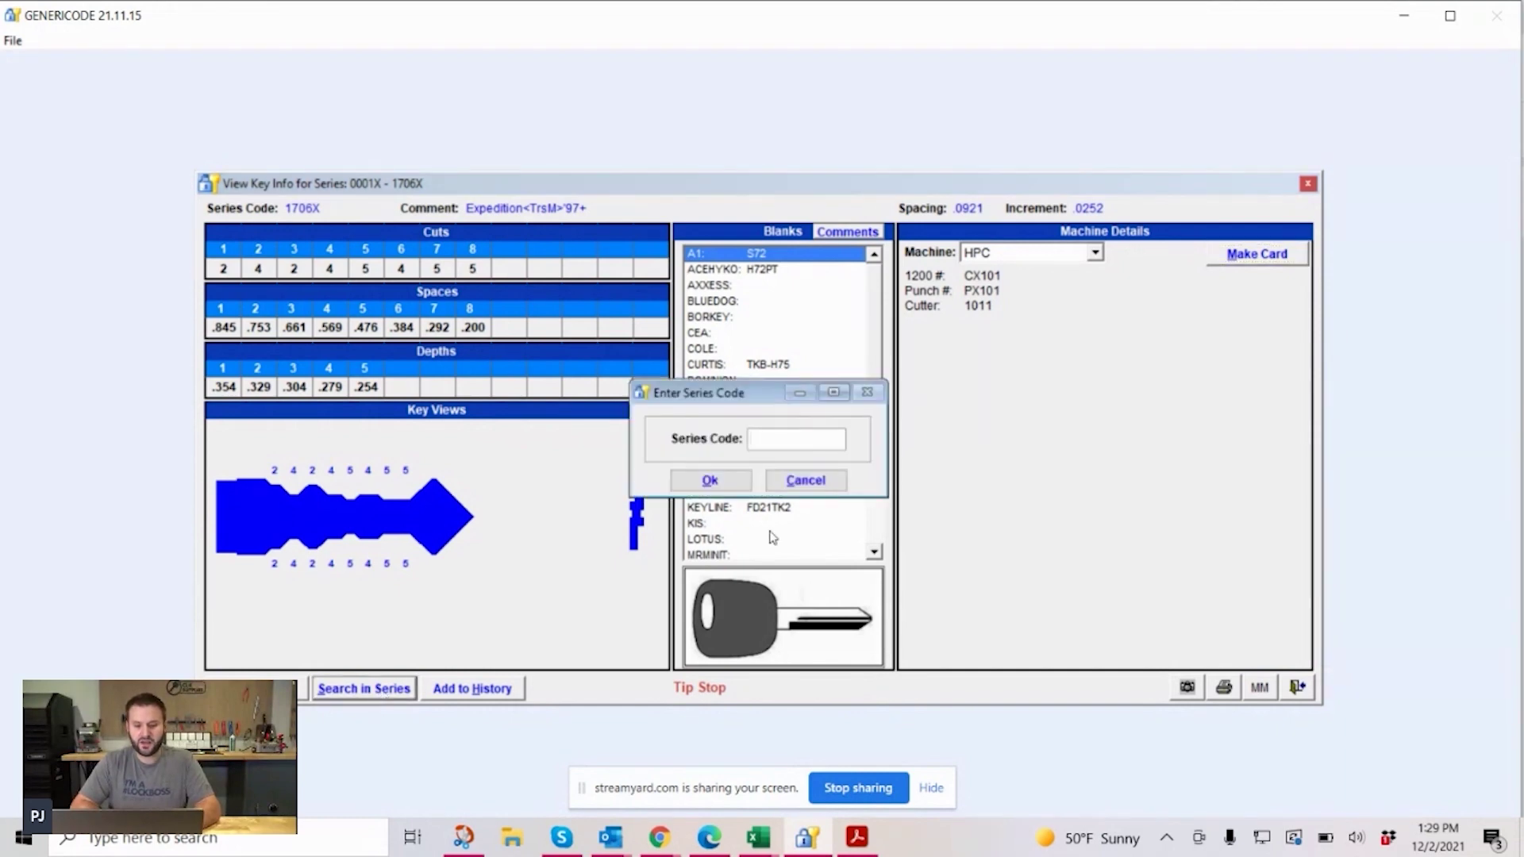
pyautogui.click(804, 480)
pyautogui.click(301, 688)
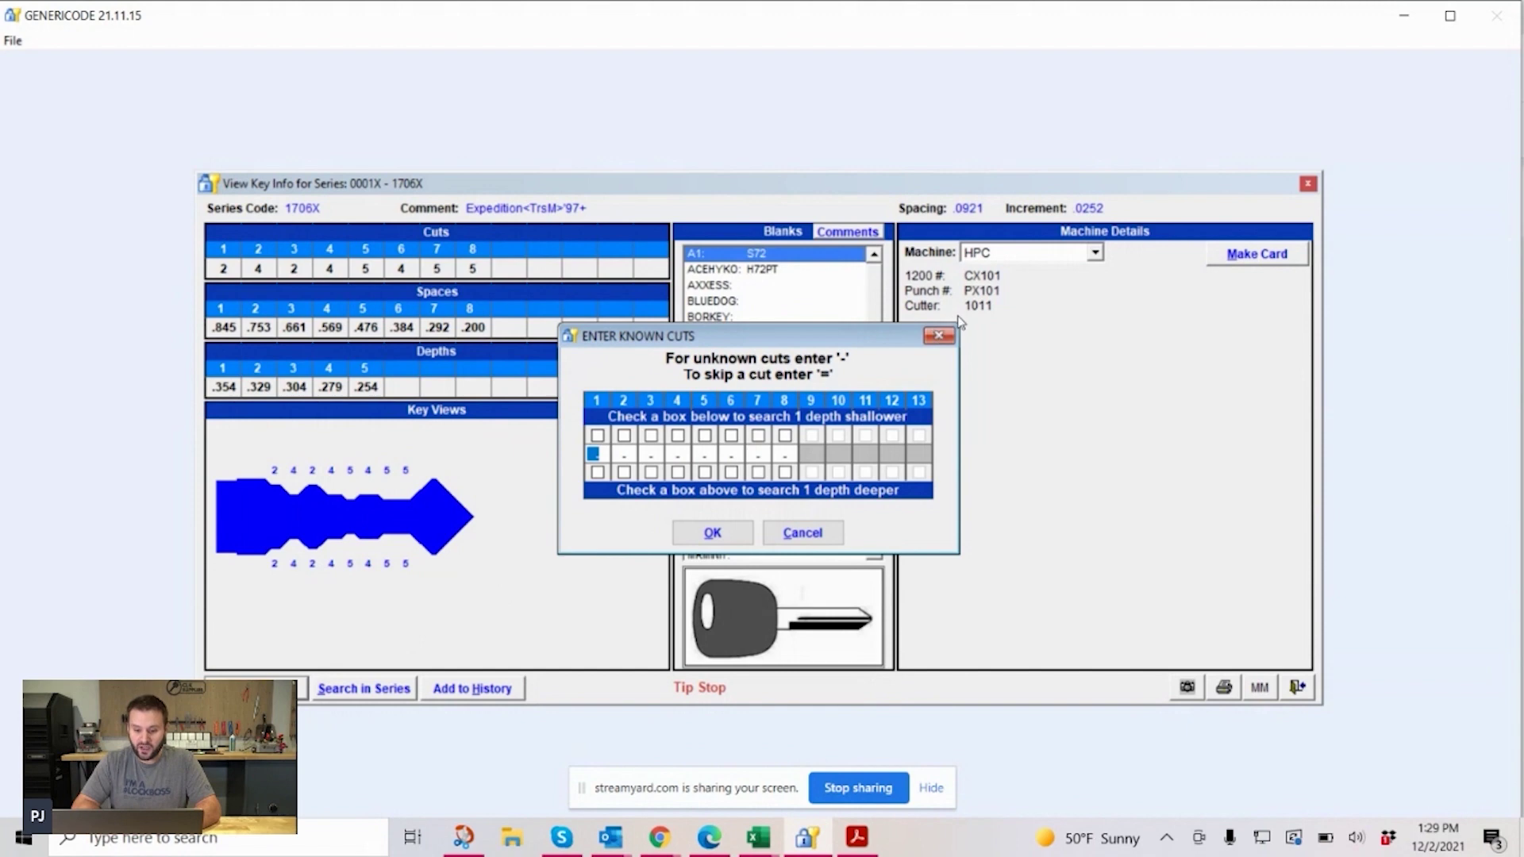
pyautogui.click(940, 337)
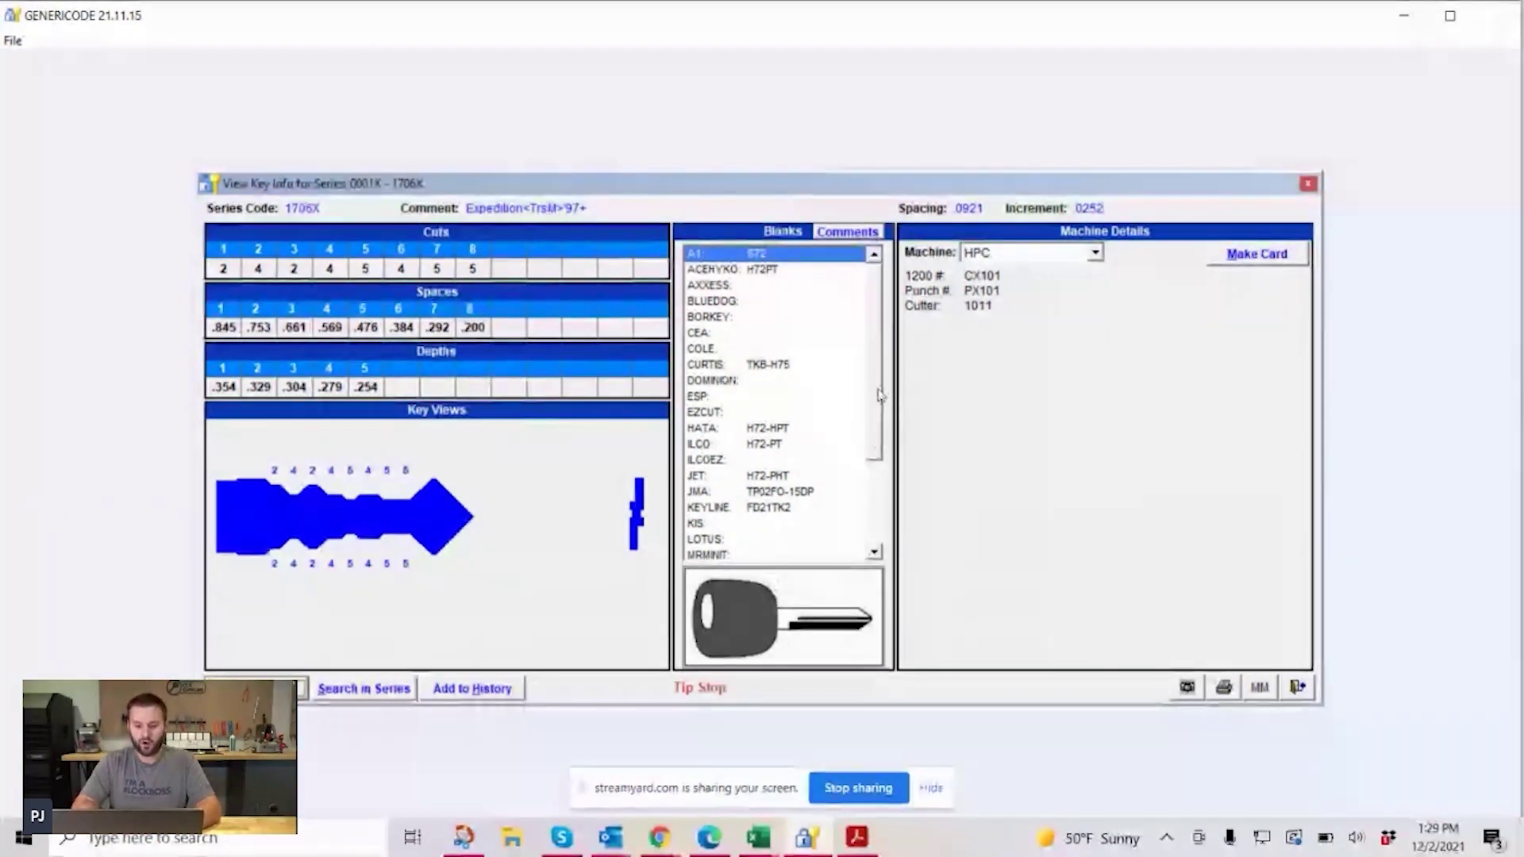
pyautogui.moveTo(879, 394); pyautogui.dragTo(876, 480)
pyautogui.click(865, 476)
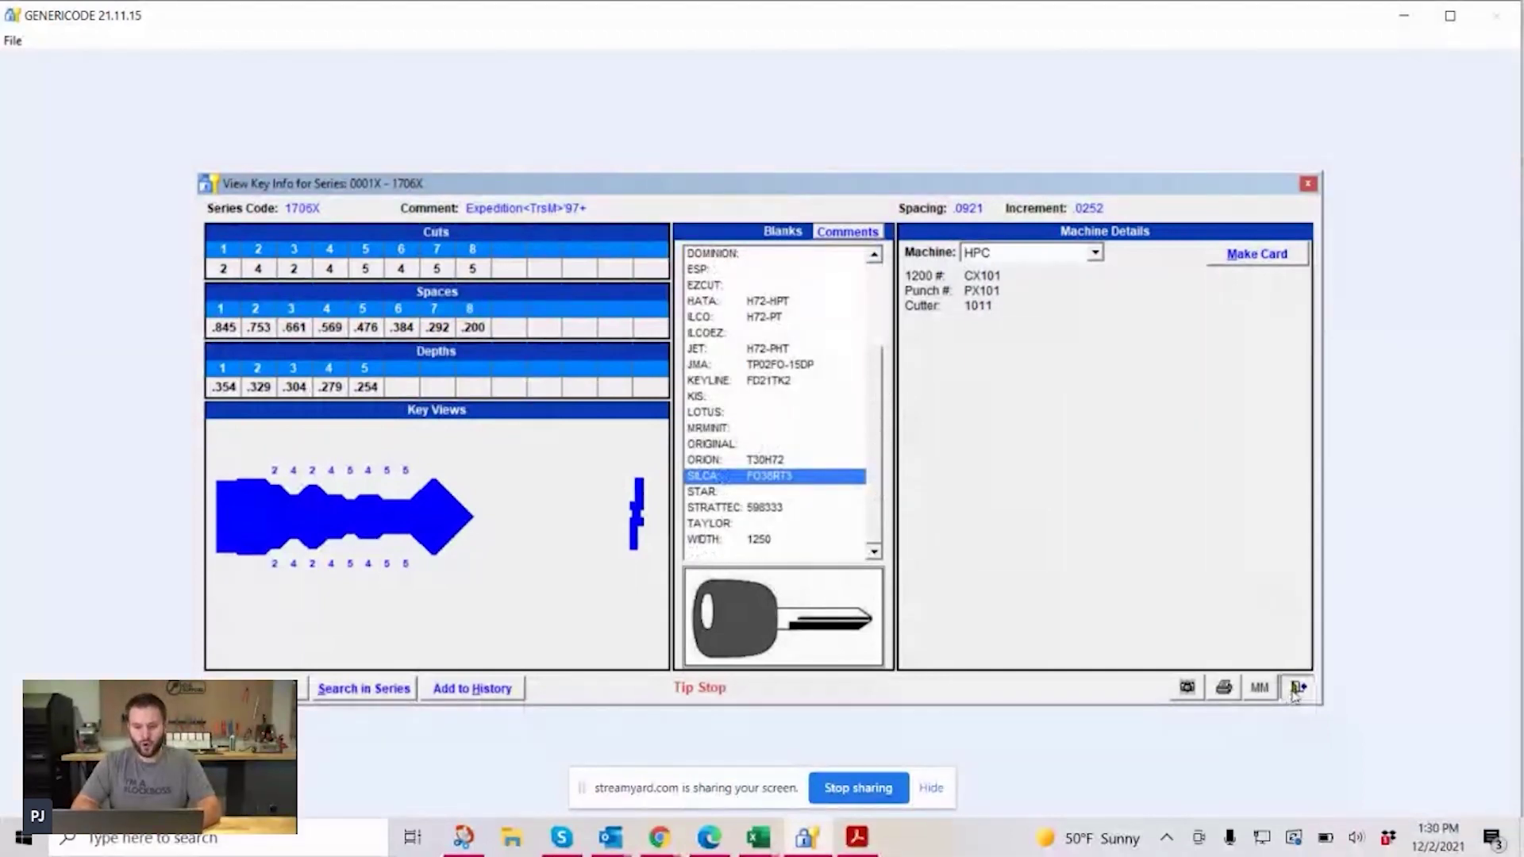
# Close View Key Info and Search back to the main menu, then bring Chrome forward
pyautogui.click(1292, 691)
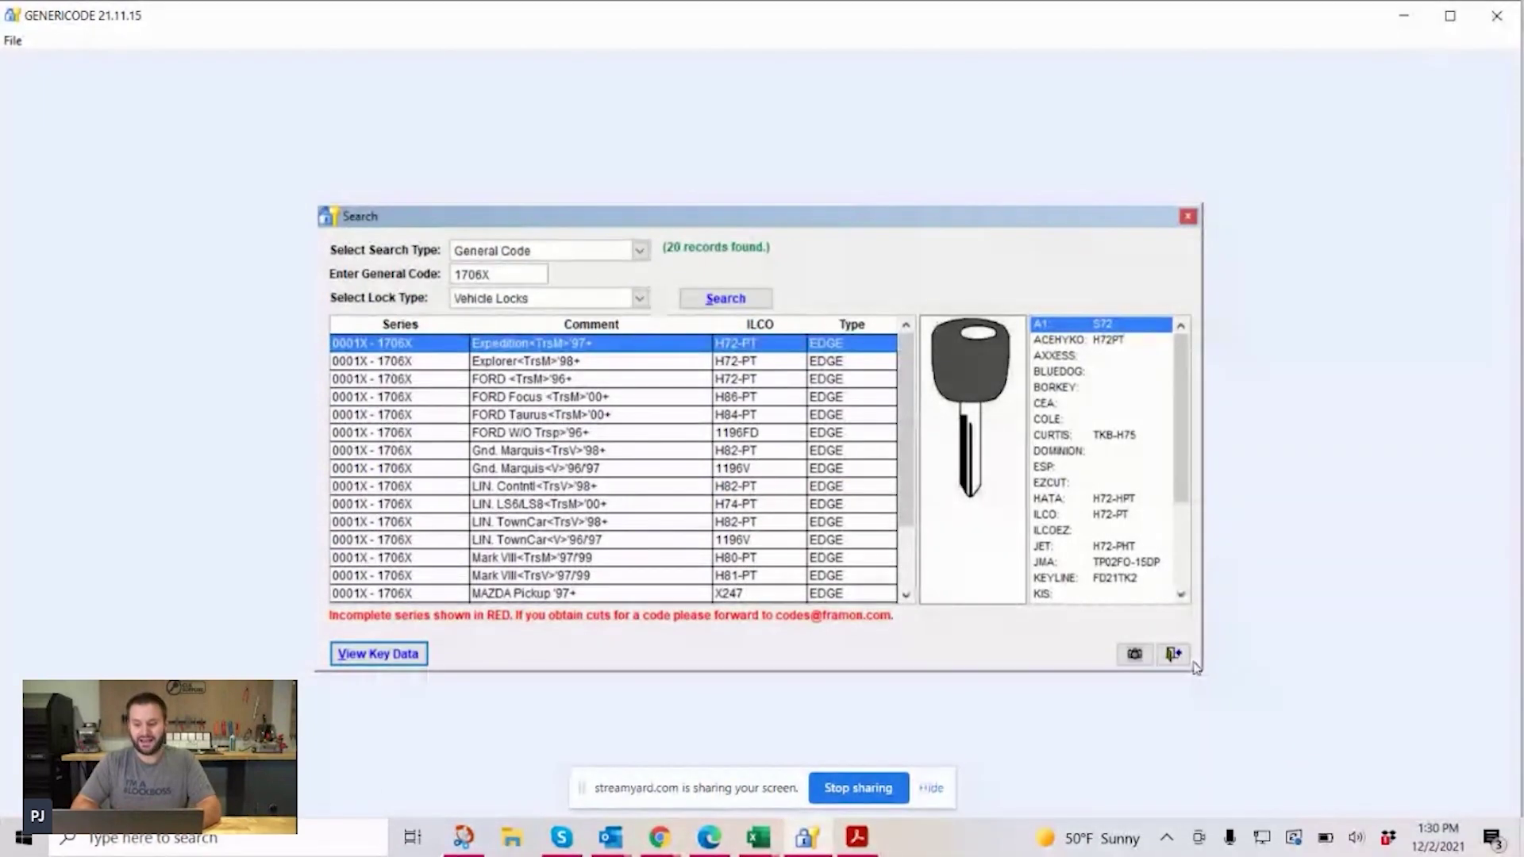
pyautogui.click(1175, 655)
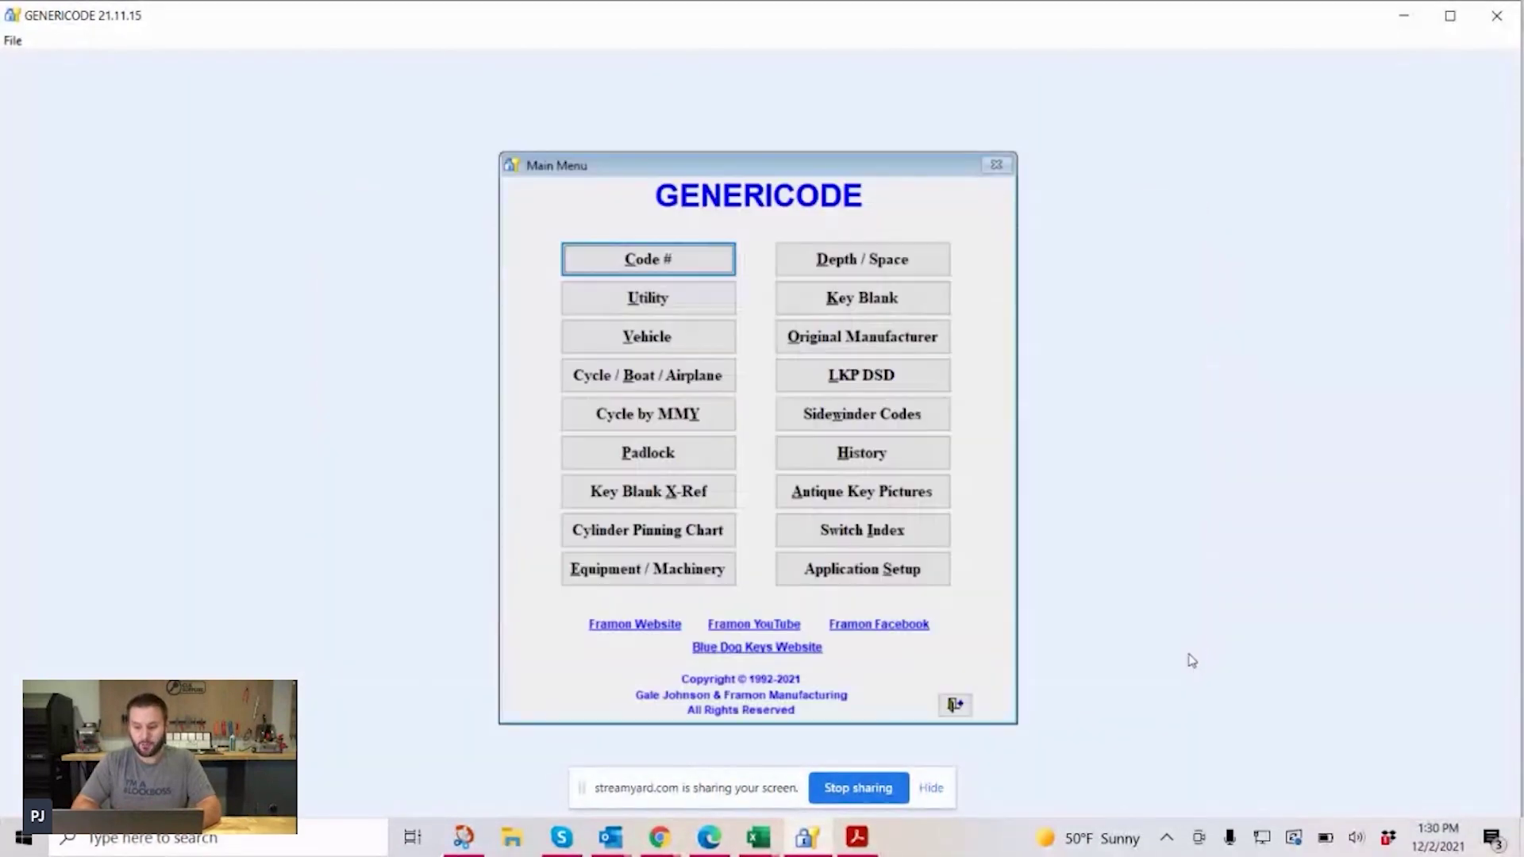
pyautogui.click(669, 848)
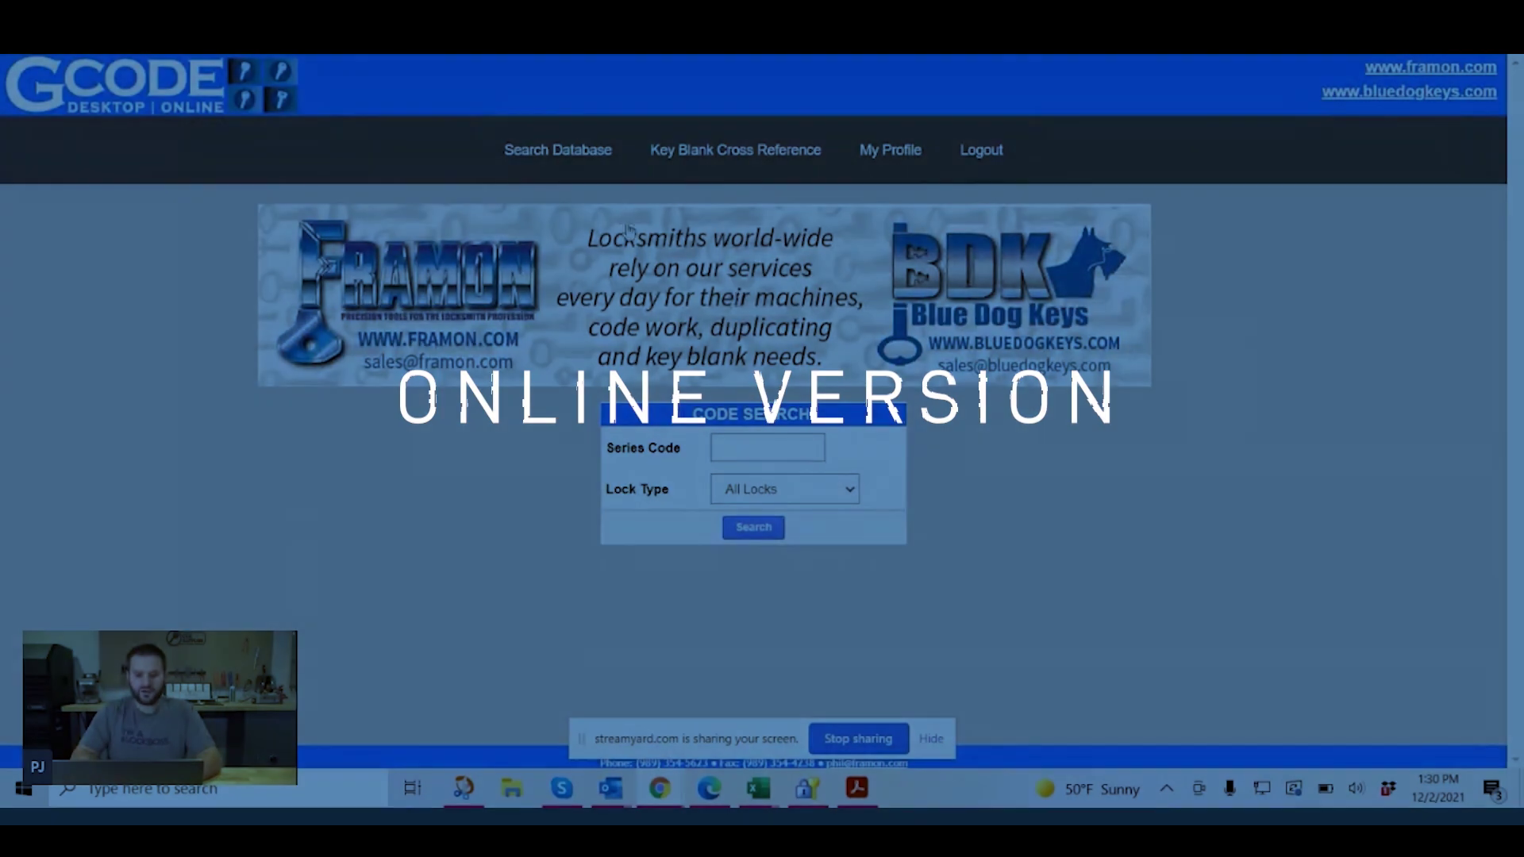
# Search GCODE Online for series code 1706x with lock type Vehicle and open Expedition'97+ details
pyautogui.moveTo(571, 159)
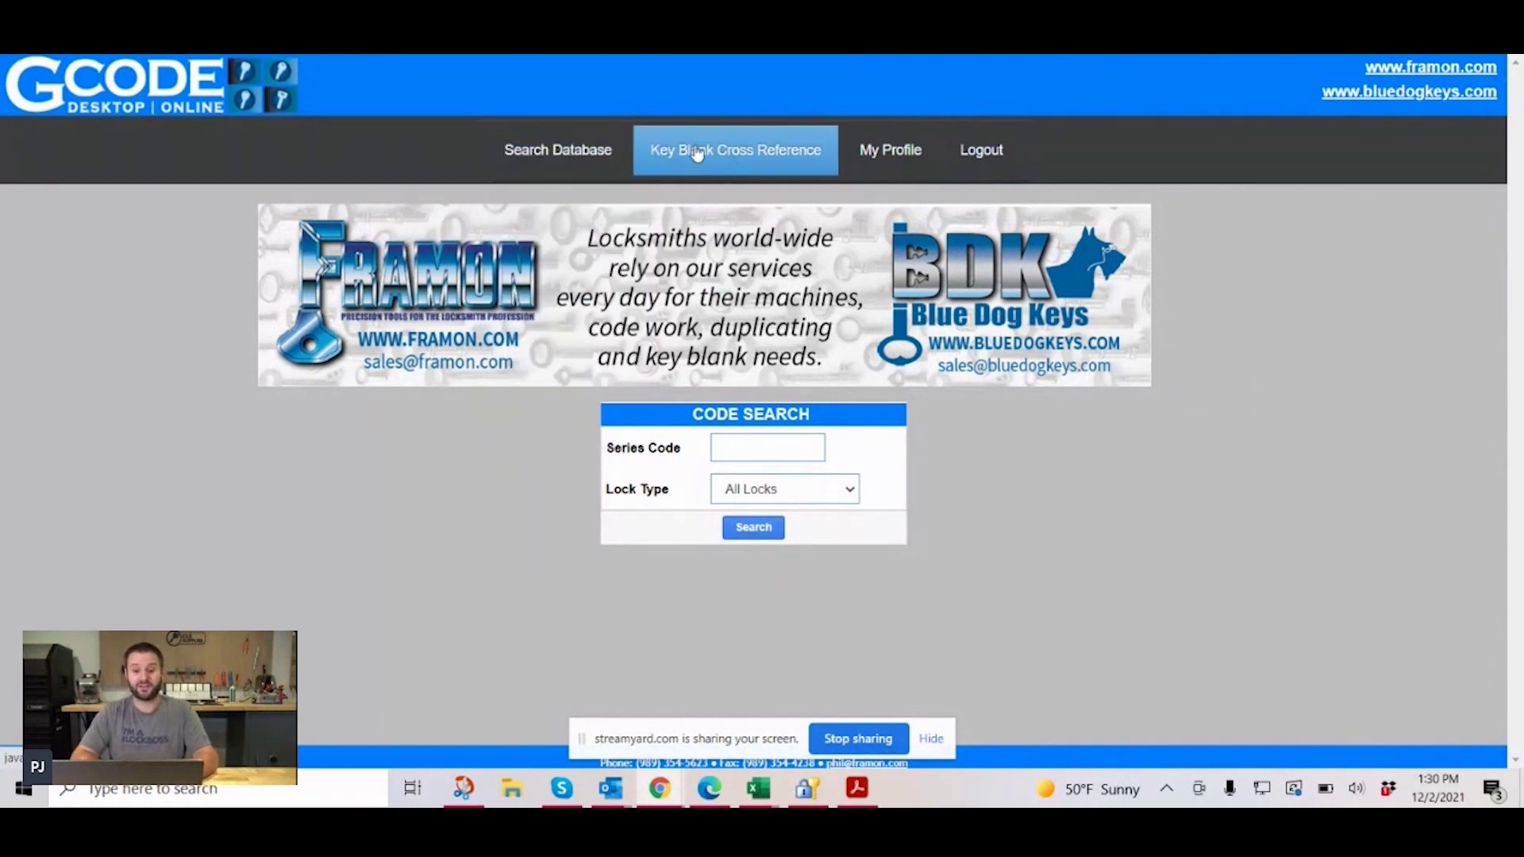
pyautogui.click(764, 449)
pyautogui.write('1706')
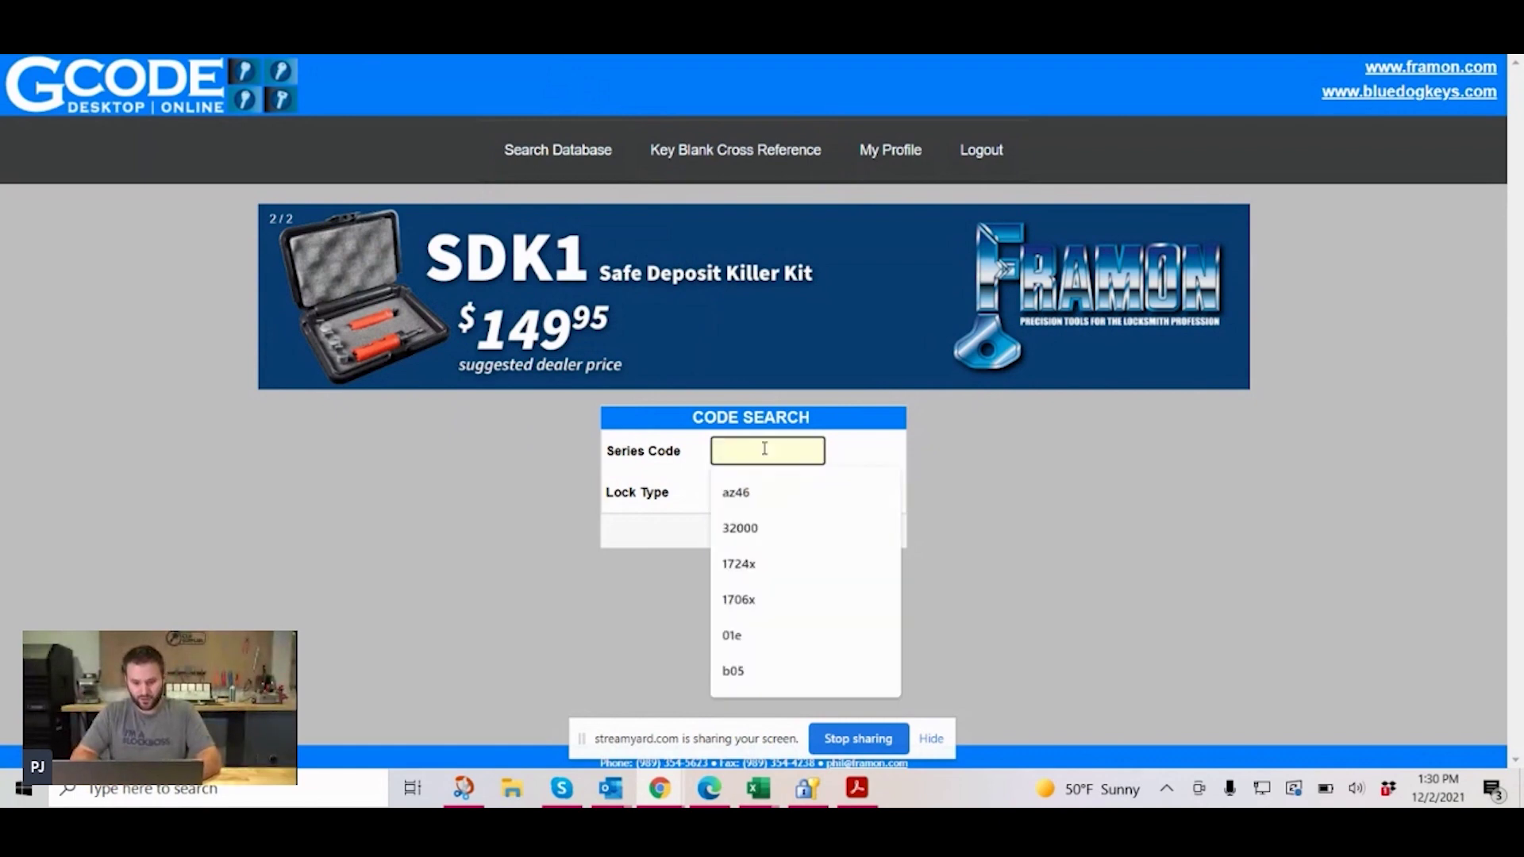
pyautogui.click(781, 486)
pyautogui.click(785, 492)
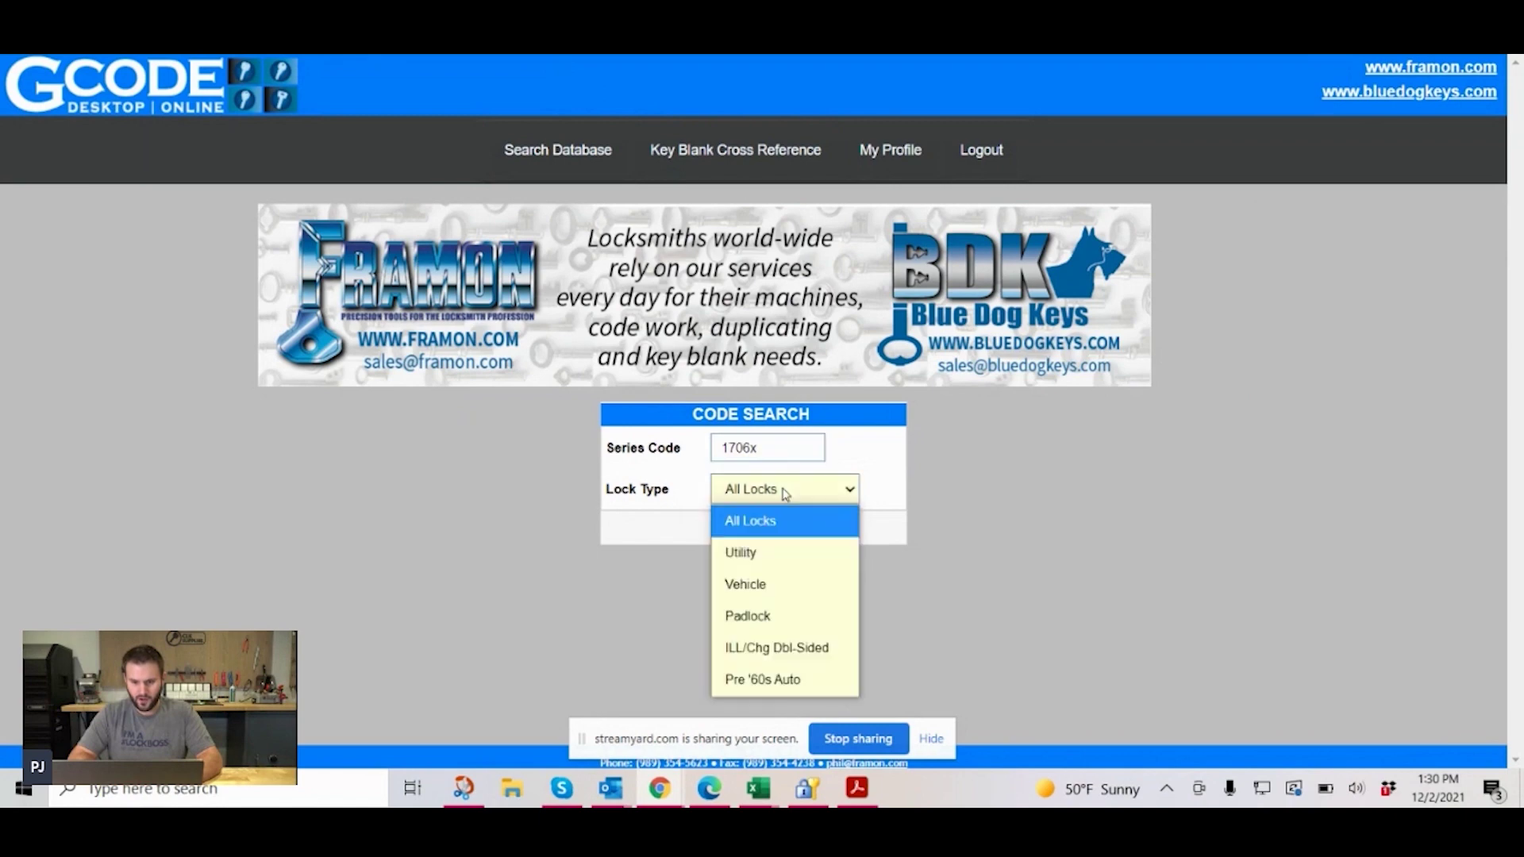
pyautogui.click(768, 585)
pyautogui.click(753, 533)
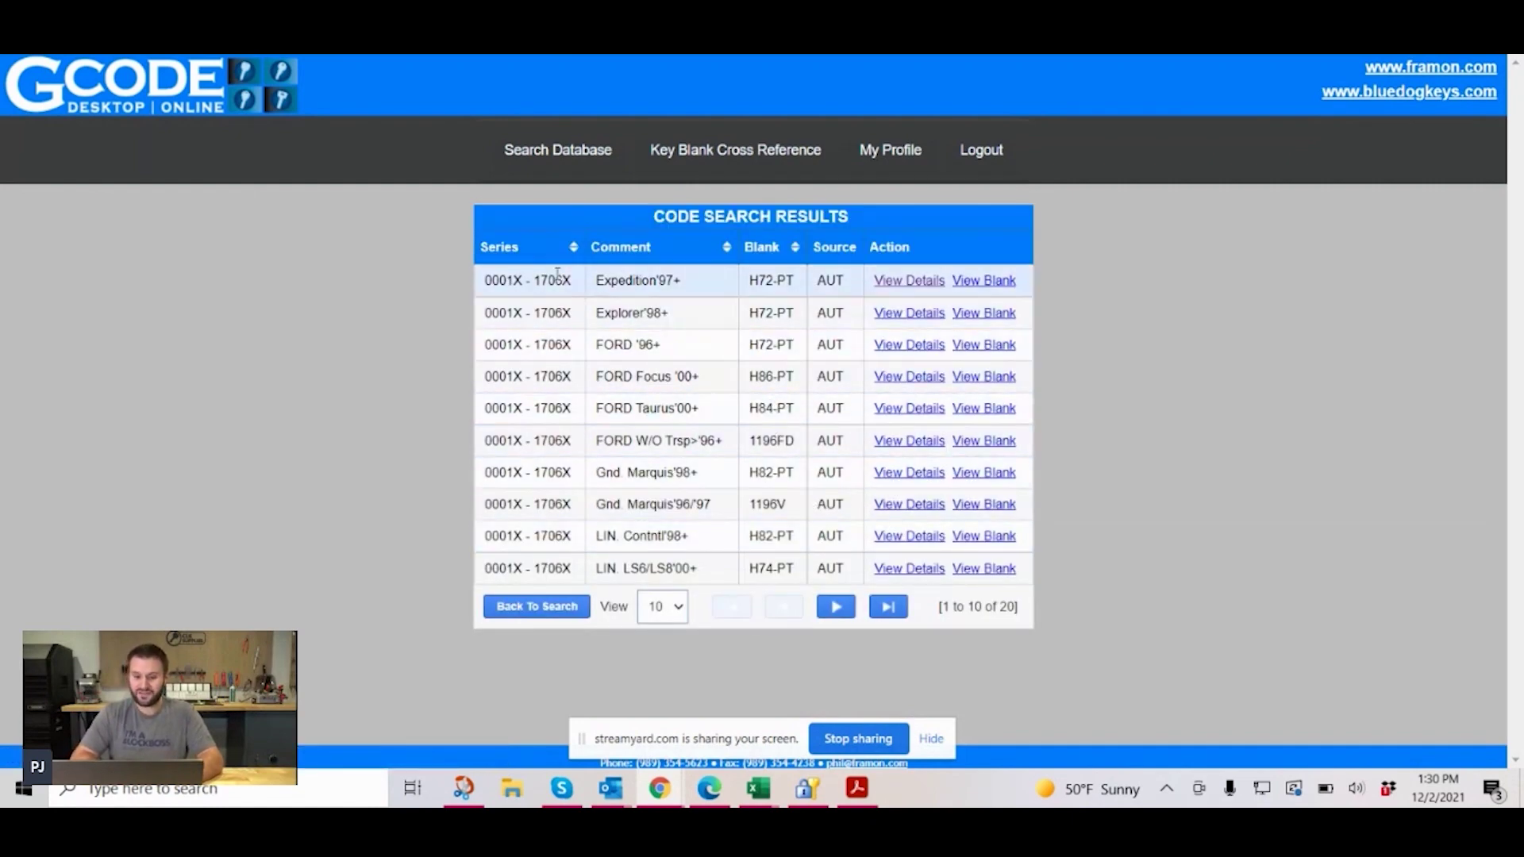
pyautogui.click(917, 284)
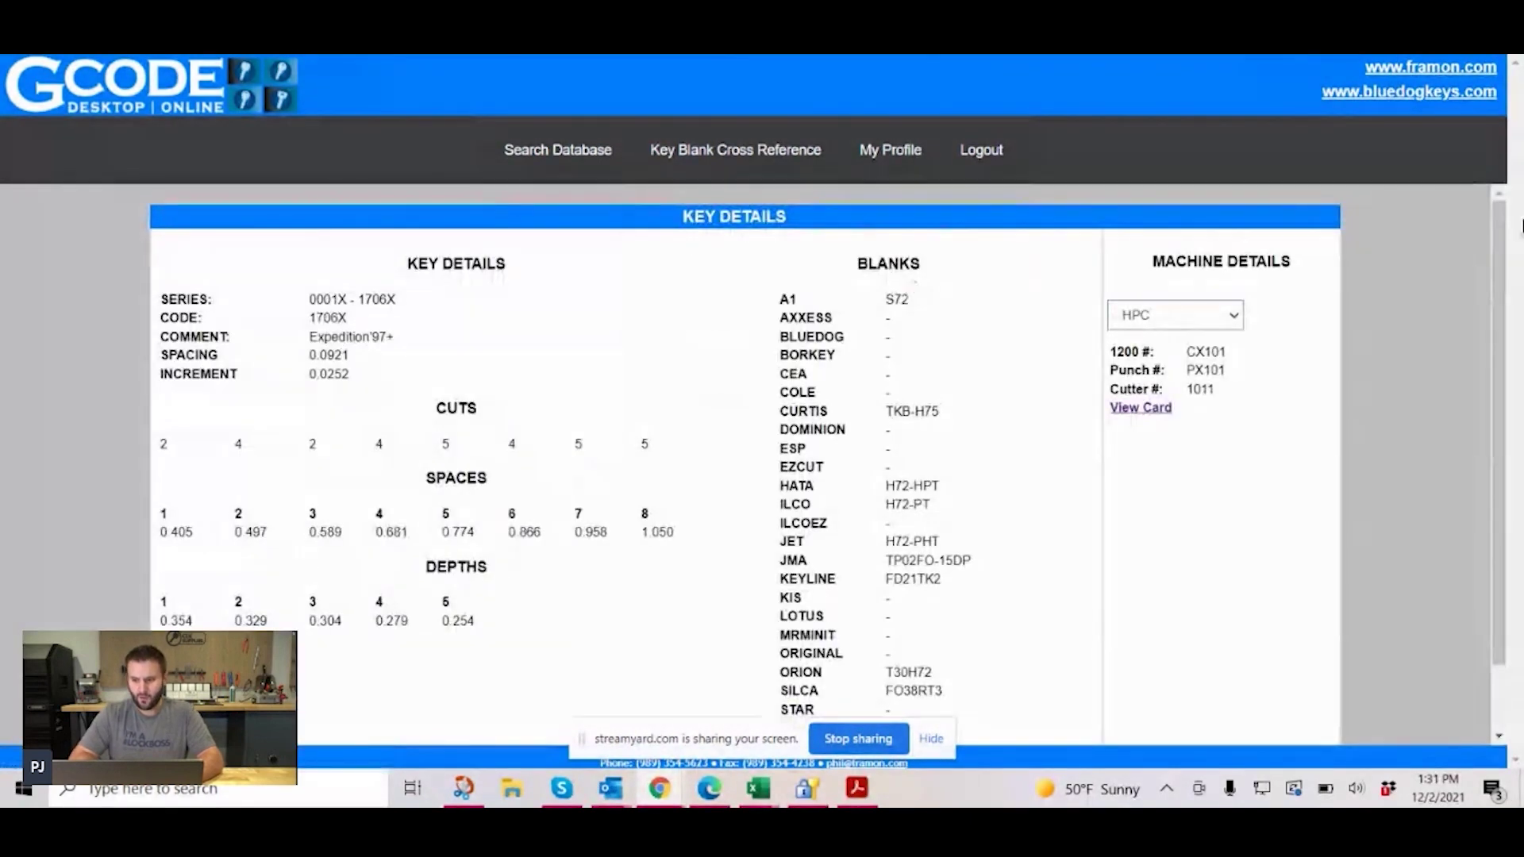
# Select HPC as the machine for the 1706X key details
pyautogui.moveTo(1500, 245); pyautogui.dragTo(1503, 292)
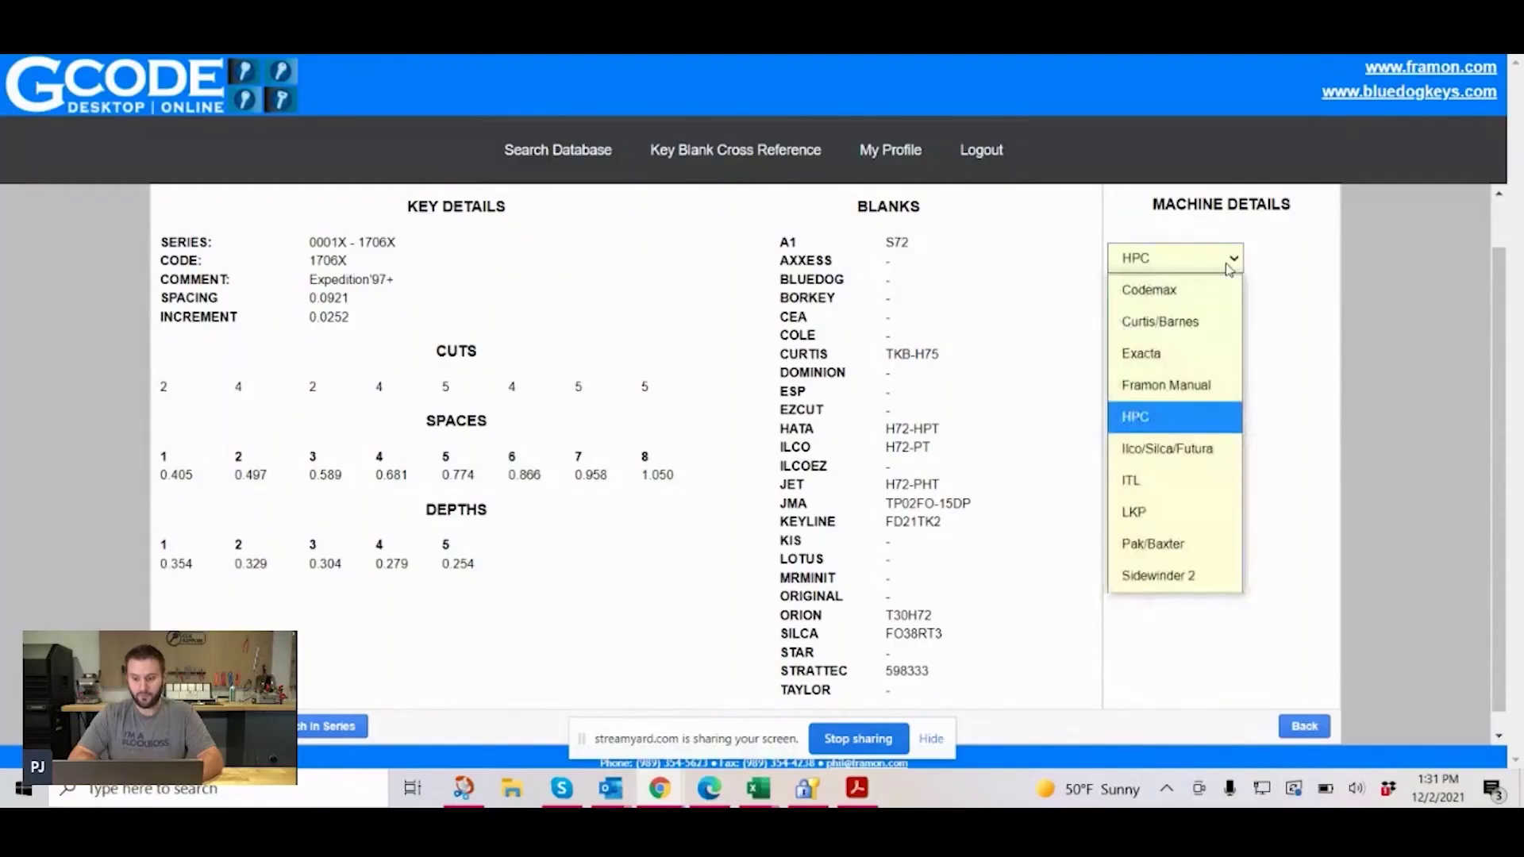
pyautogui.click(1198, 415)
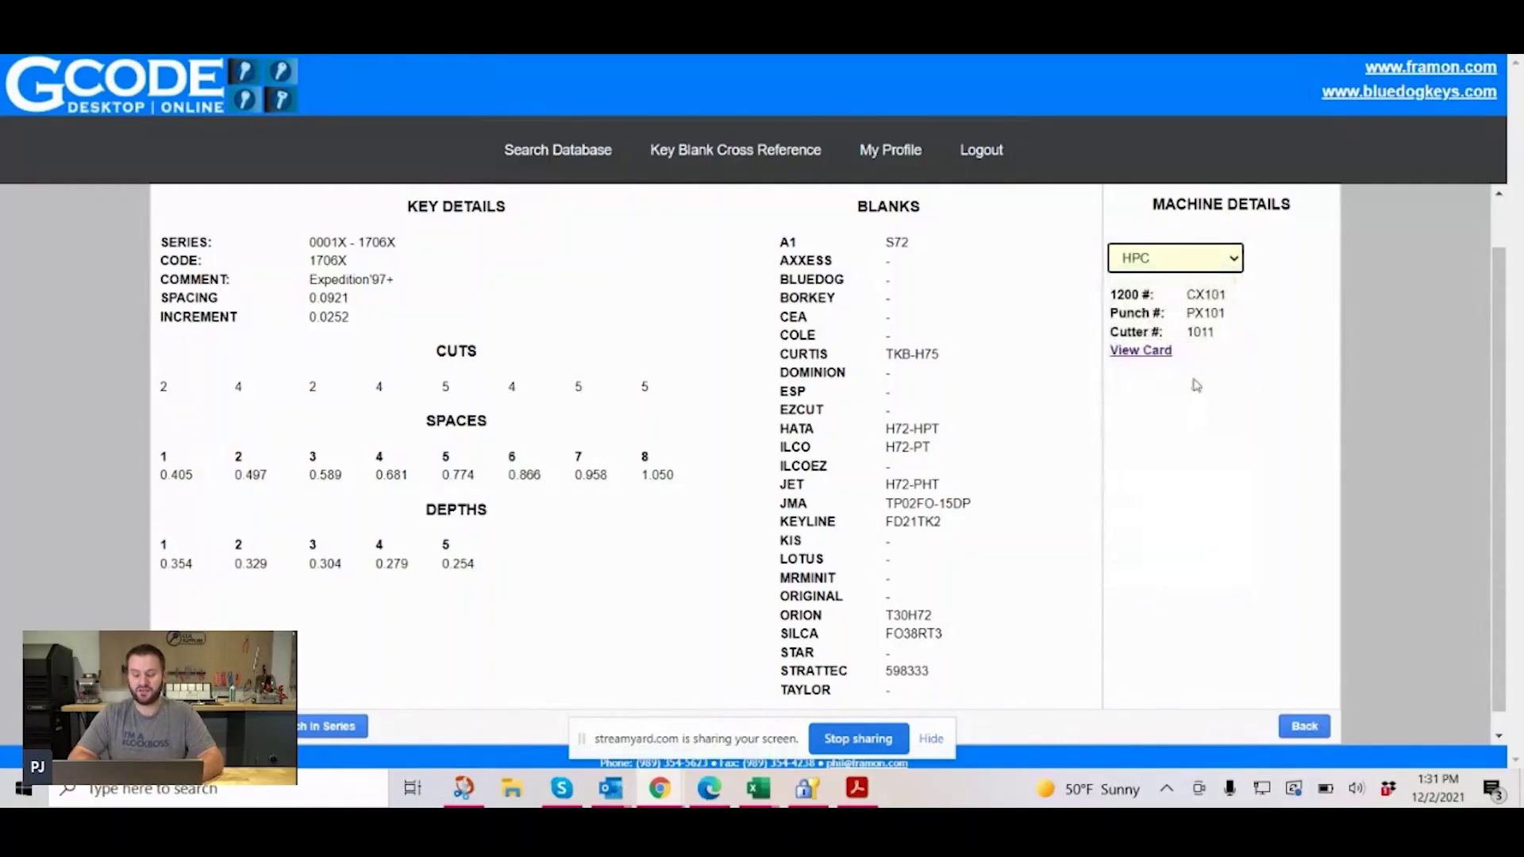